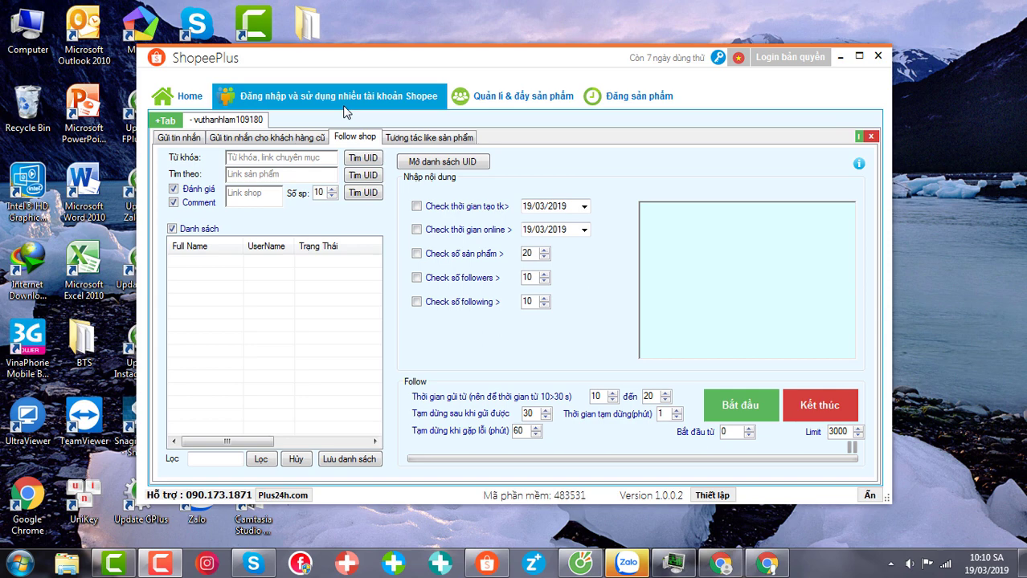
Add a new account tab, and in the existing account's Follow shop page find UIDs for the keyword "áo".
click(164, 120)
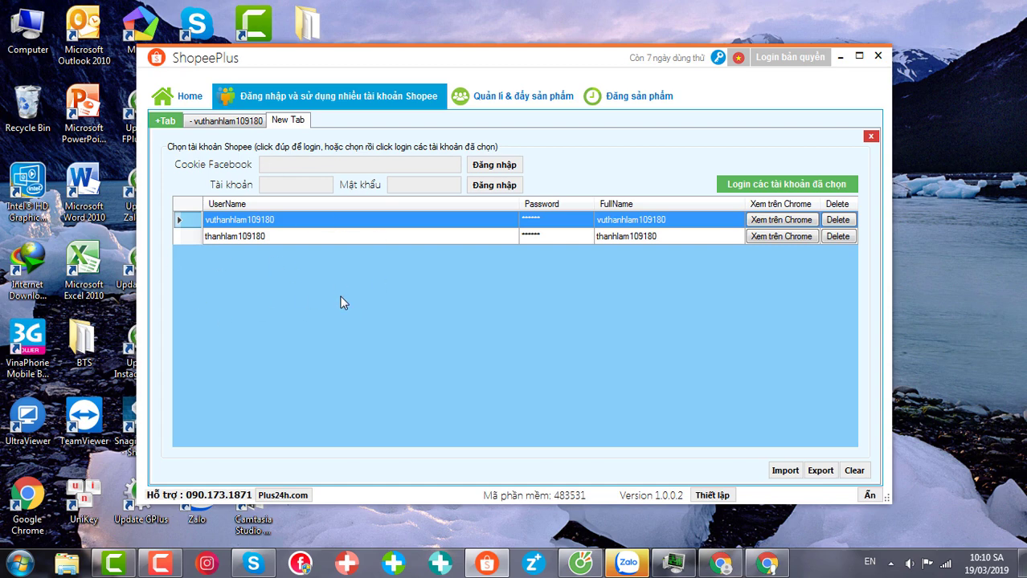
click(225, 122)
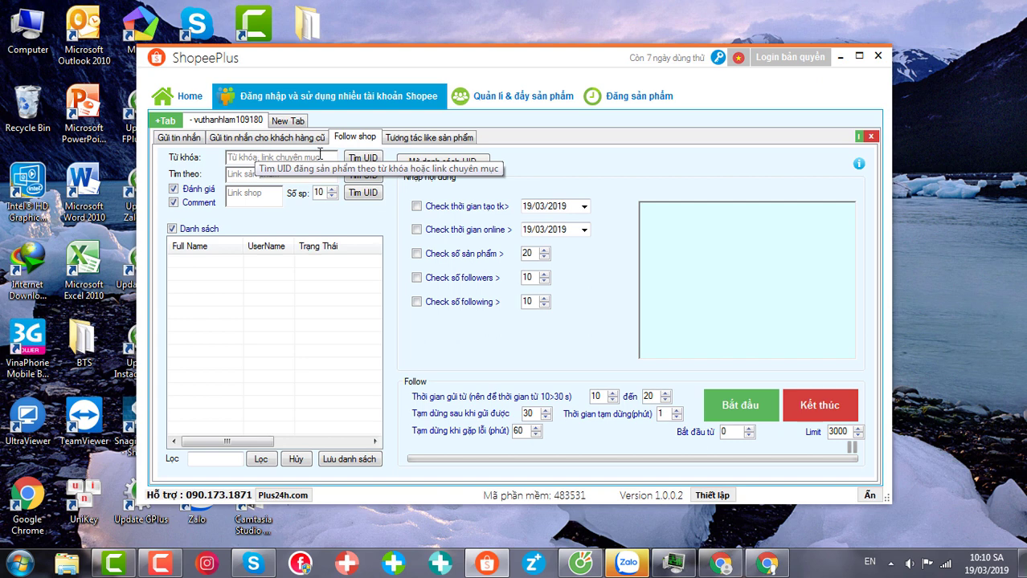
click(314, 160)
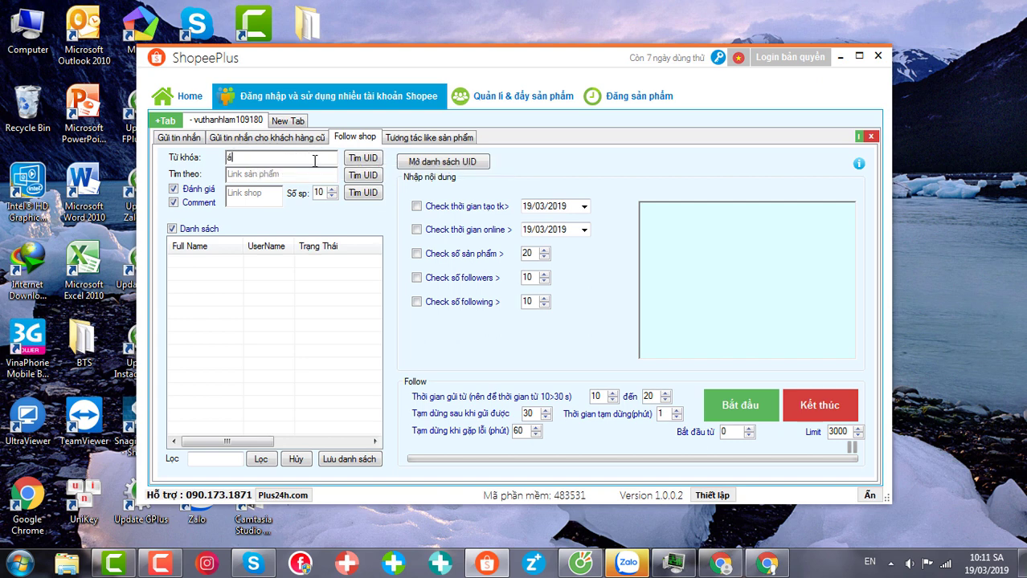
click(370, 160)
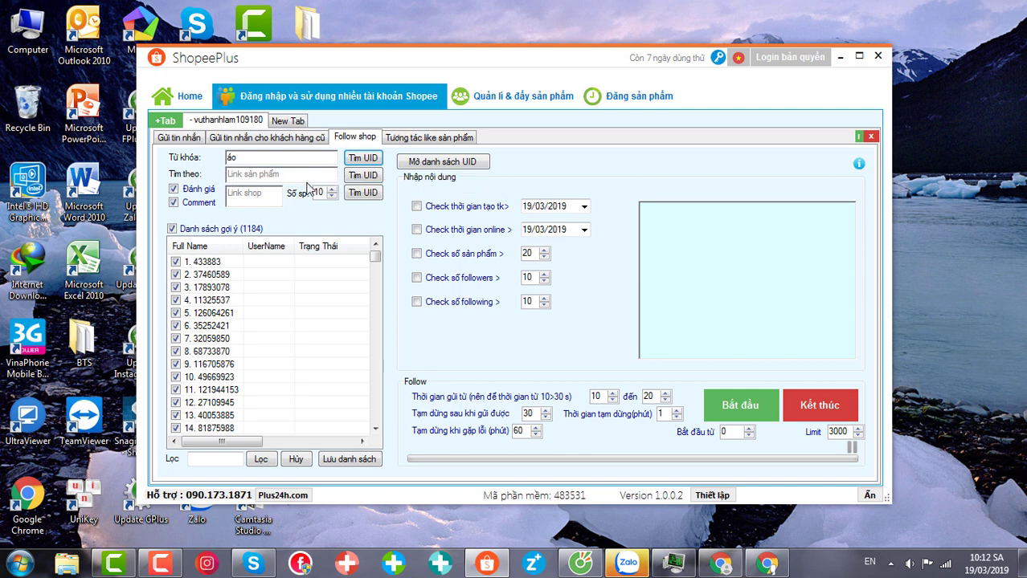
Switch to Chrome and copy the link of the "Sơ Mi UNISEX Kaki Form Rộng Phối Túi - MS02" product page.
click(783, 572)
scroll(273, 281, down, 4)
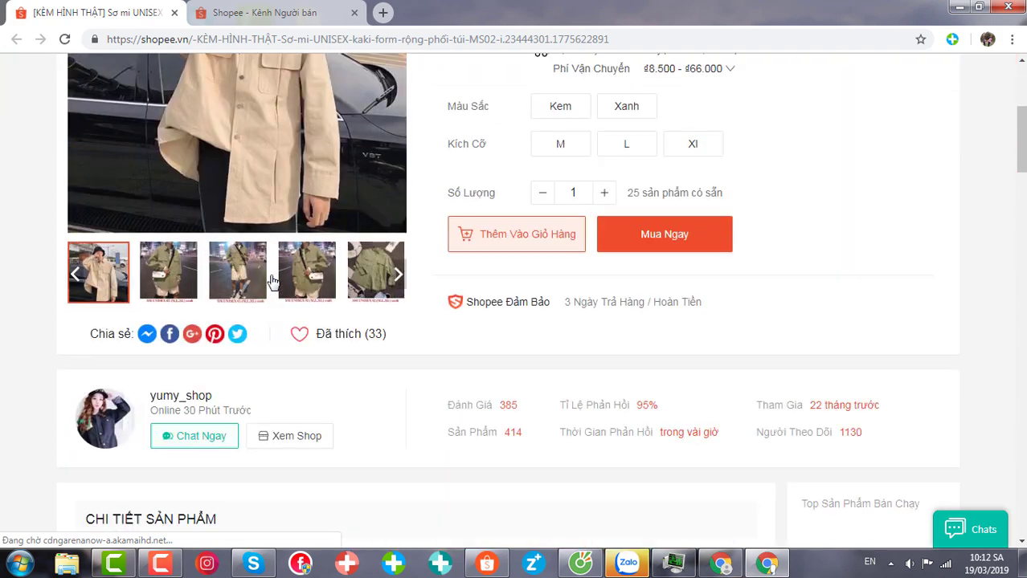
scroll(271, 280, up, 4)
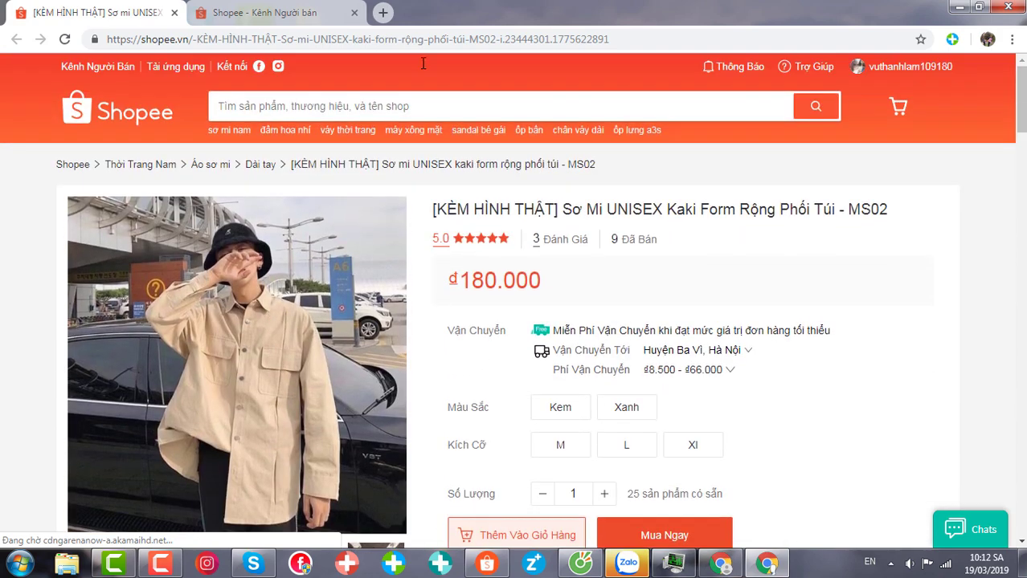
click(302, 37)
right_click(299, 37)
click(397, 96)
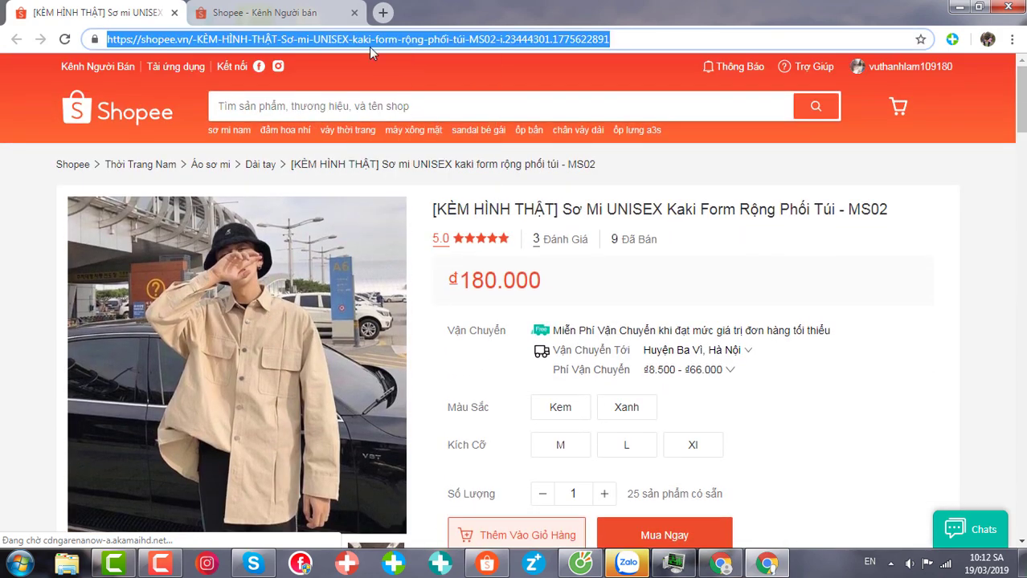
Back in ShopeePlus, paste the product link and find the UIDs of its reviewers and commenters.
click(956, 6)
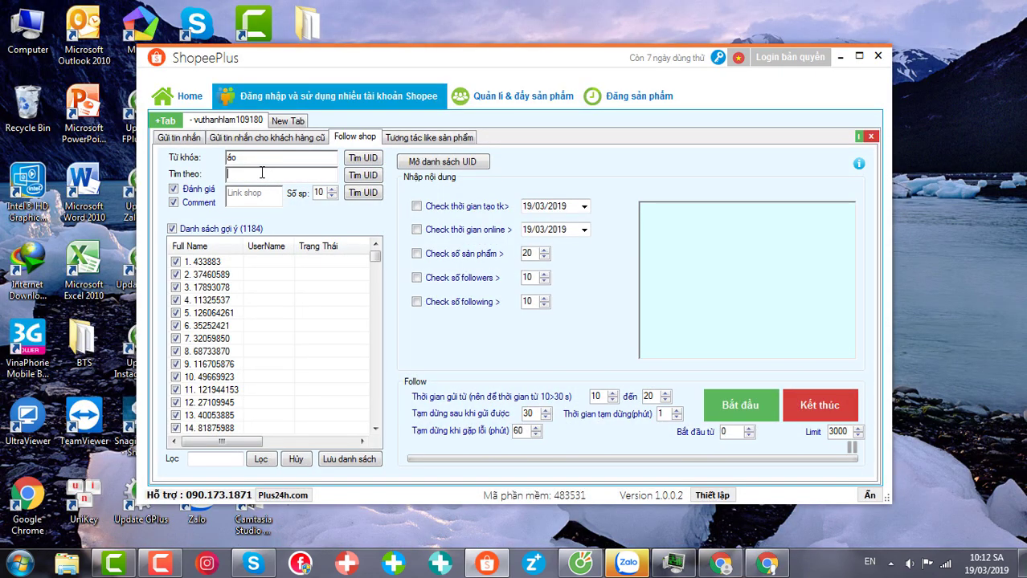
key(ctrl+v)
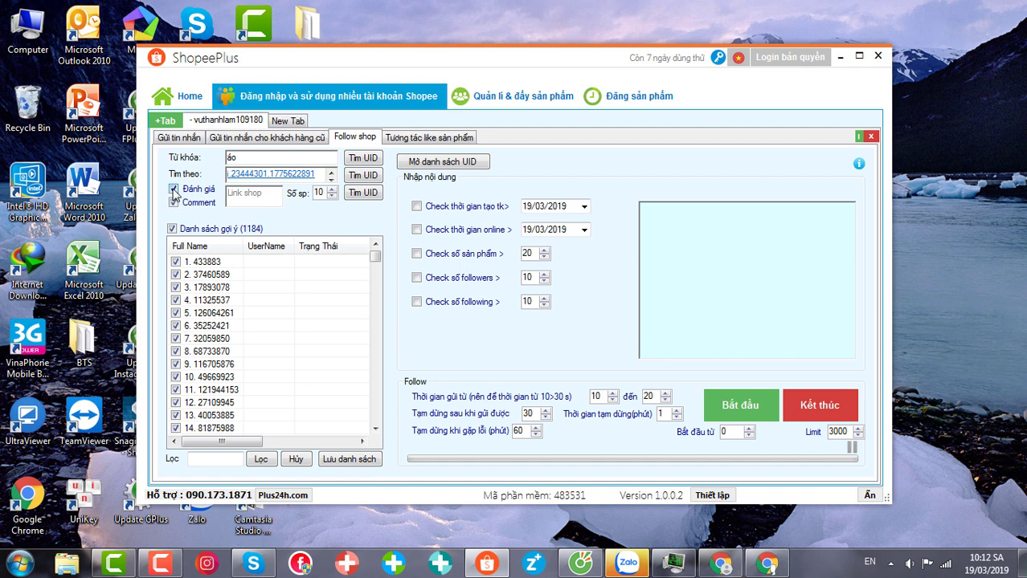
click(368, 176)
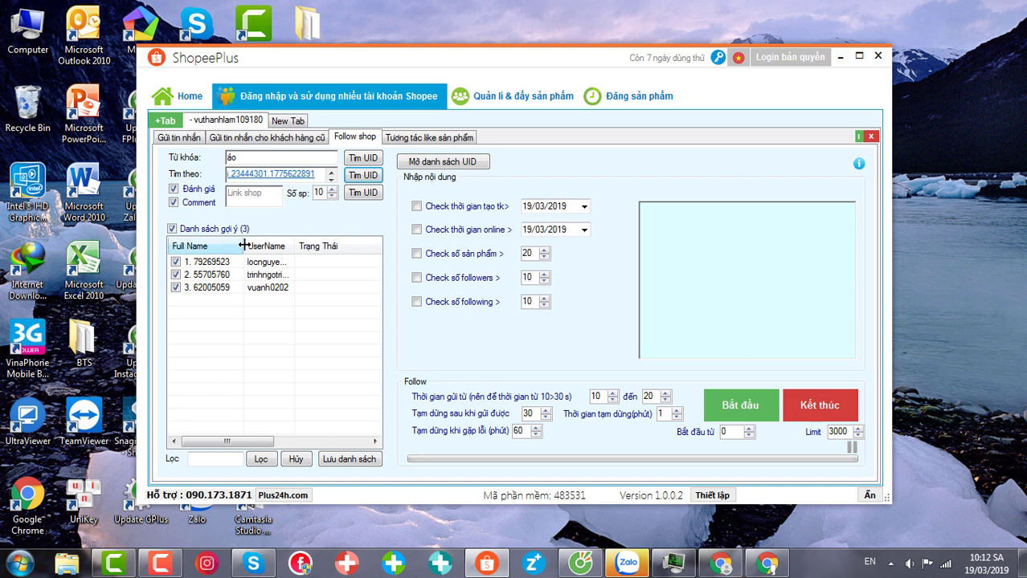
drag(244, 246, 235, 246)
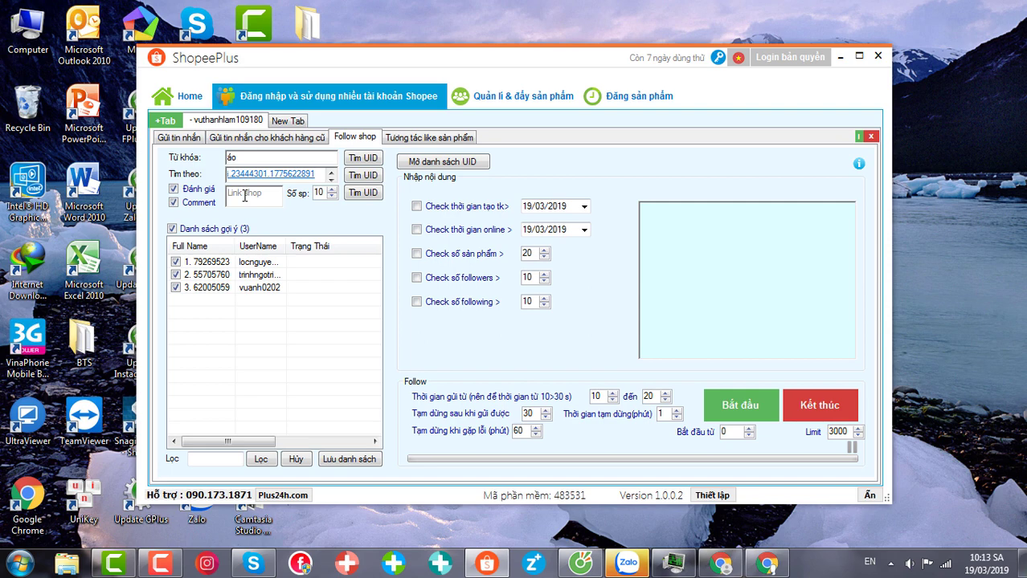
Switch to Chrome, open yumy_shop's page from the product listing and copy the shop's link.
click(767, 564)
scroll(177, 378, down, 5)
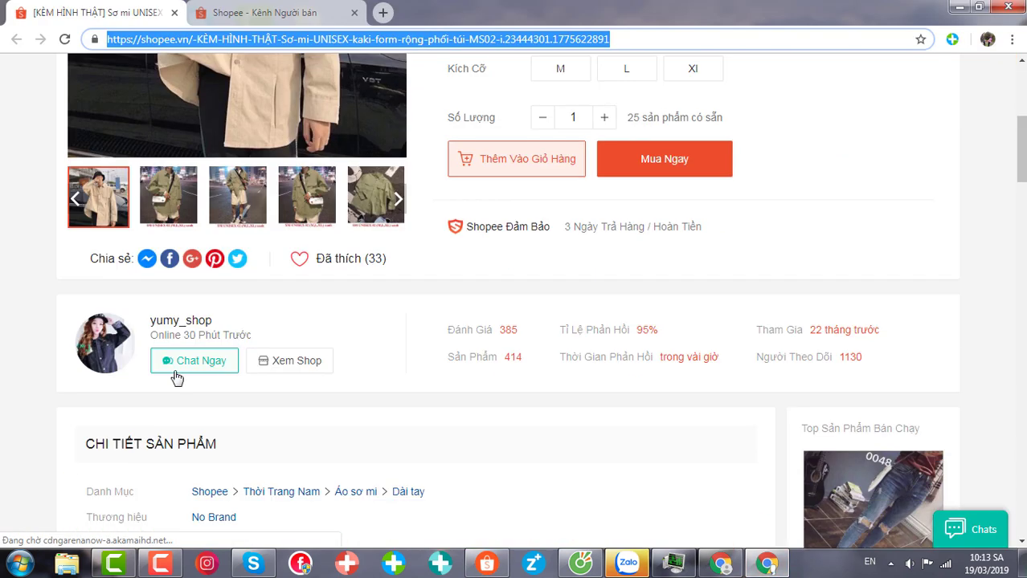
click(117, 342)
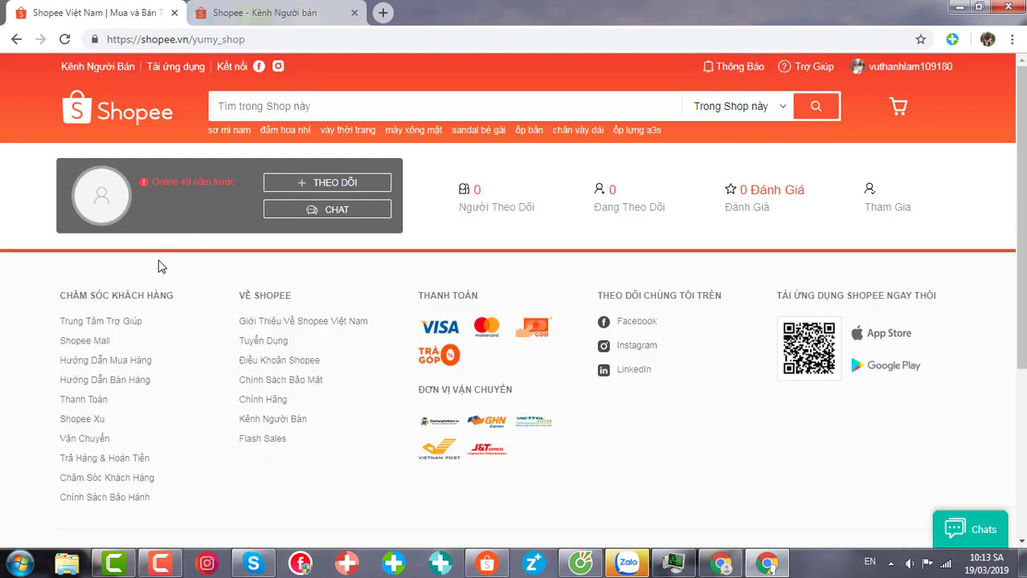
scroll(202, 252, down, 9)
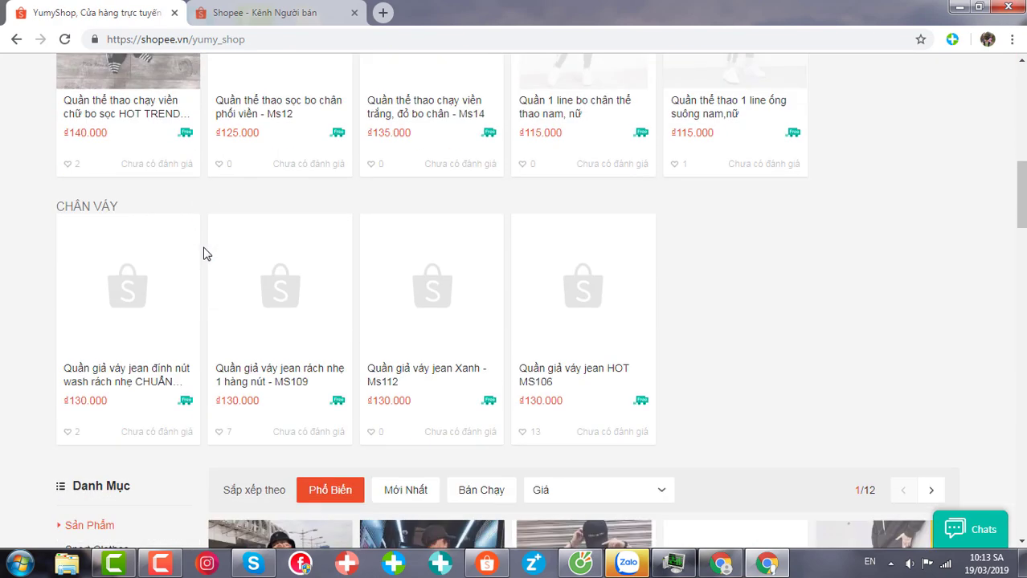
scroll(207, 252, up, 3)
scroll(475, 323, down, 5)
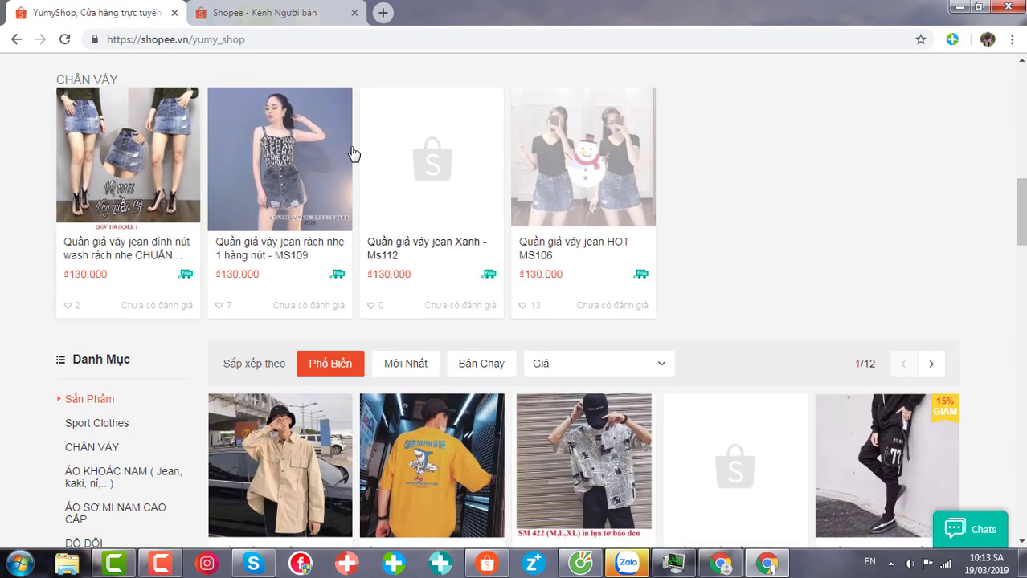
scroll(353, 153, up, 3)
click(228, 39)
right_click(232, 46)
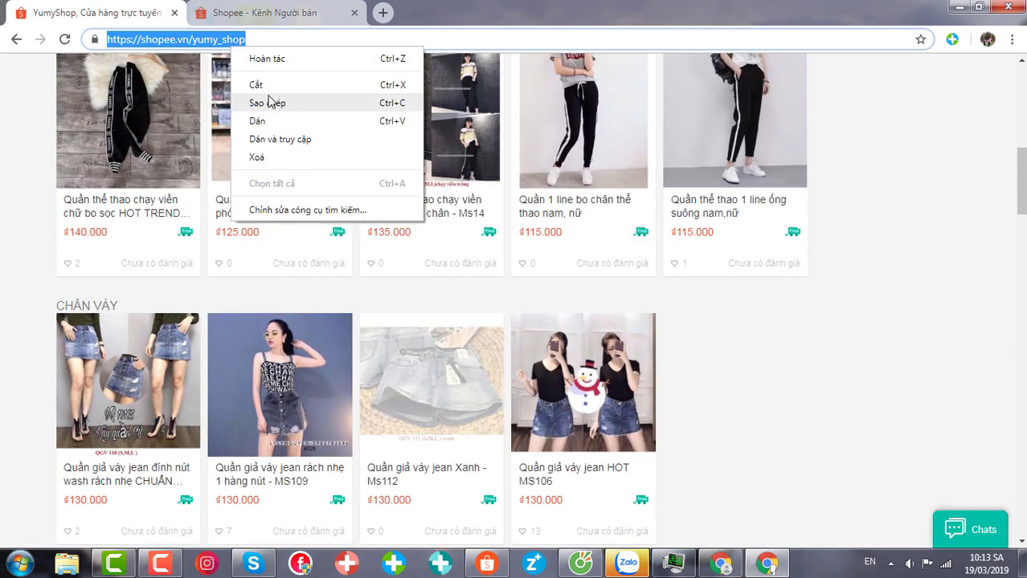
click(270, 102)
Back in ShopeePlus, paste the shop link and find UIDs with the number of products set to 5.
key(alt+Tab)
click(243, 198)
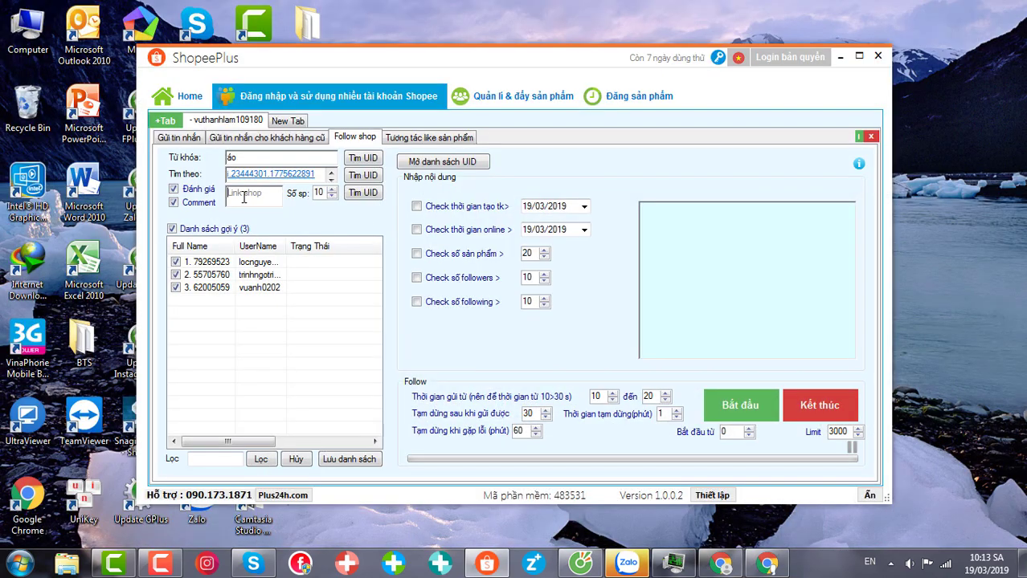
key(ctrl+v)
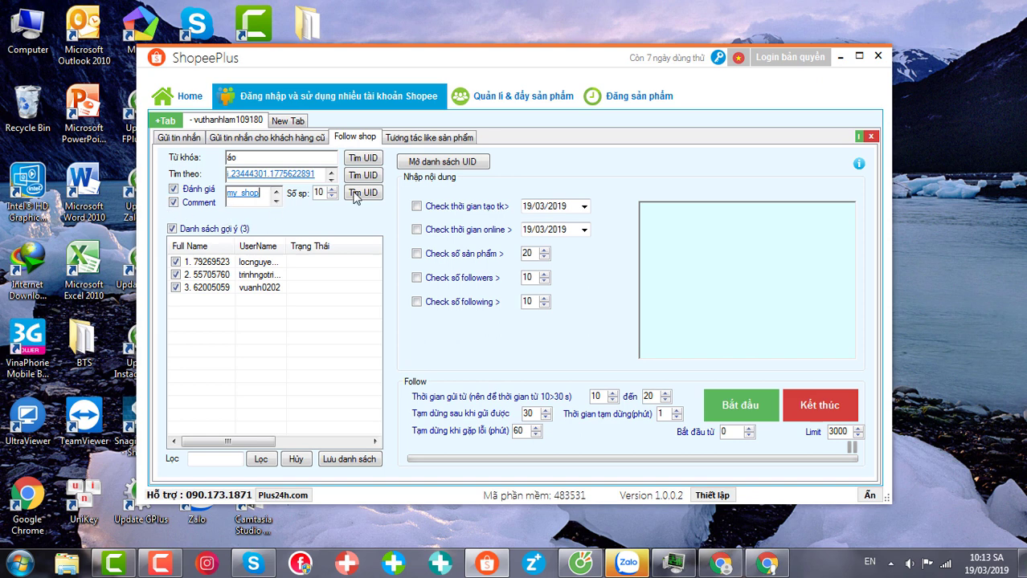
double_click(320, 193)
text(15)
drag(322, 193, 305, 193)
click(357, 199)
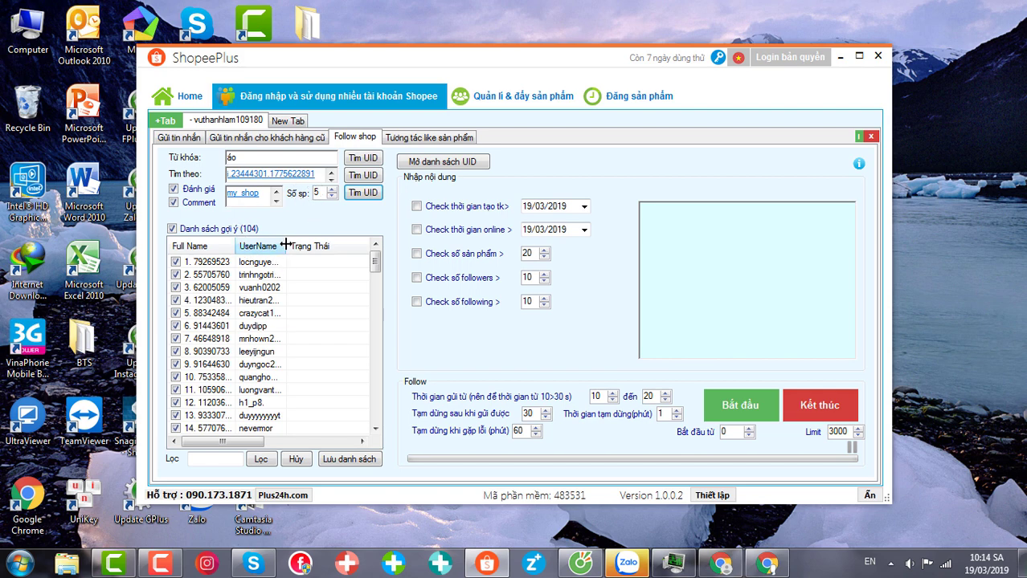
mouse_move(286, 245)
mouse_down()
mouse_move(298, 246)
mouse_move(287, 246)
mouse_up()
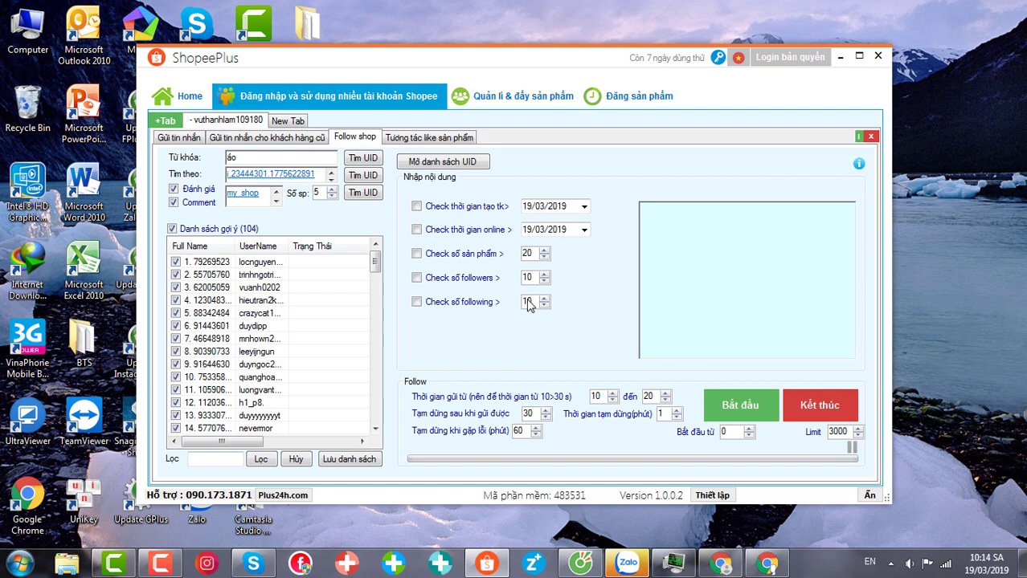
Enable the follow filters for online time after 09/01/2019, more than 10 products and more than 20 followers.
click(584, 230)
click(528, 250)
click(528, 249)
click(585, 290)
click(425, 255)
drag(532, 255, 520, 252)
click(416, 278)
drag(527, 277, 503, 282)
Start following the listed shops, review the status list and follow log, and stop the run.
click(729, 410)
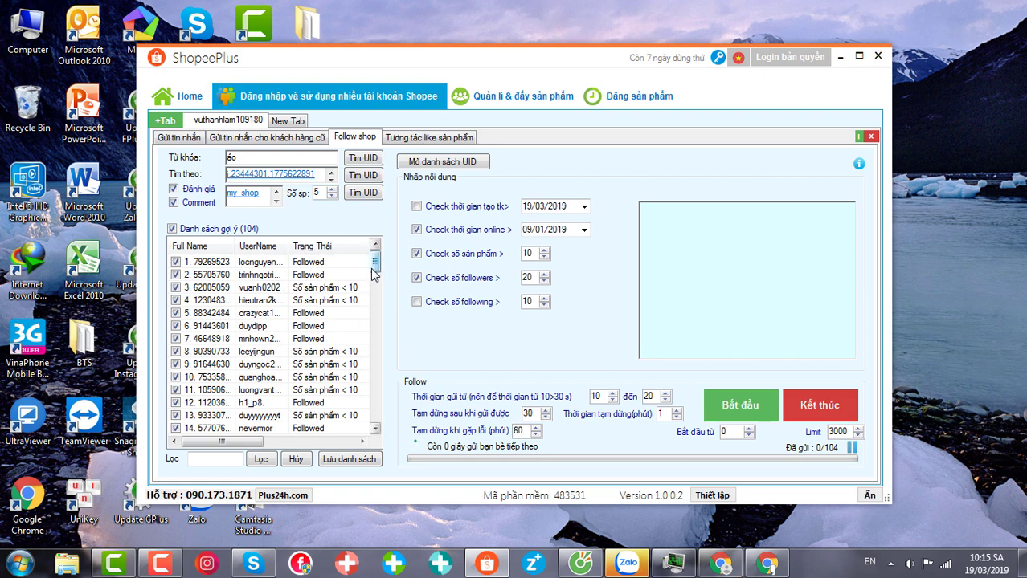
mouse_move(373, 270)
mouse_down()
mouse_move(372, 310)
mouse_move(373, 270)
mouse_up()
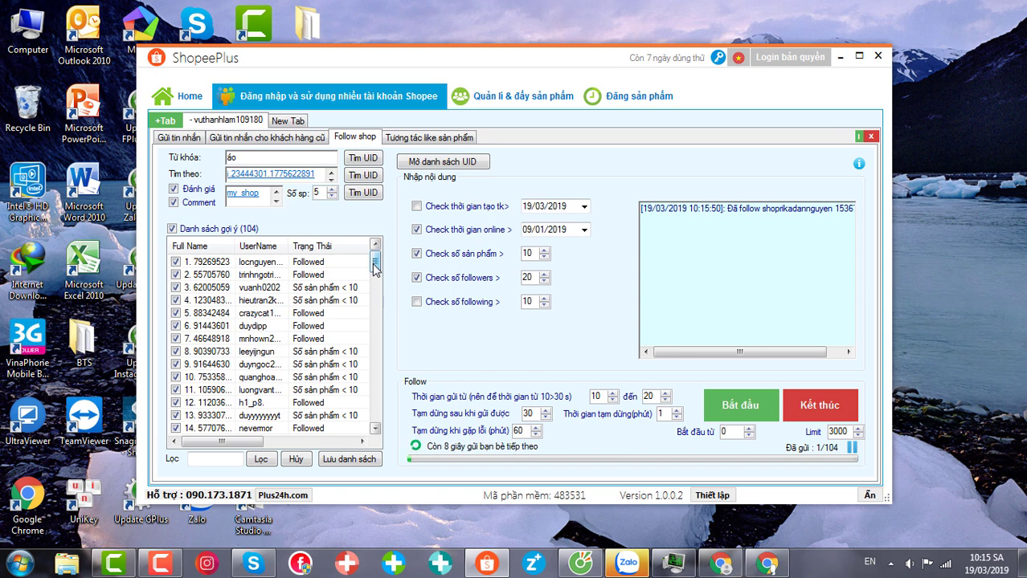
drag(373, 270, 375, 341)
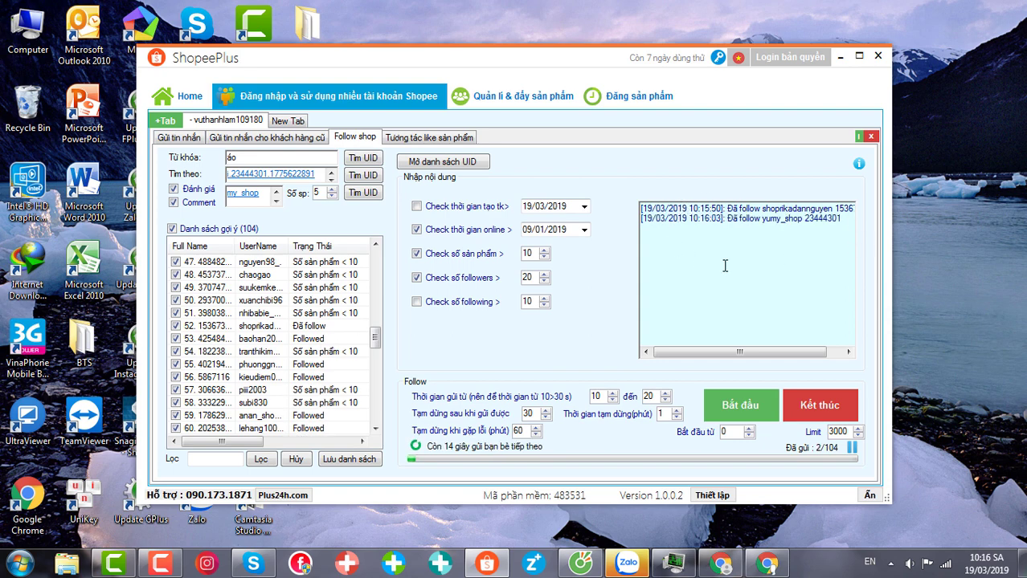
drag(729, 351, 655, 356)
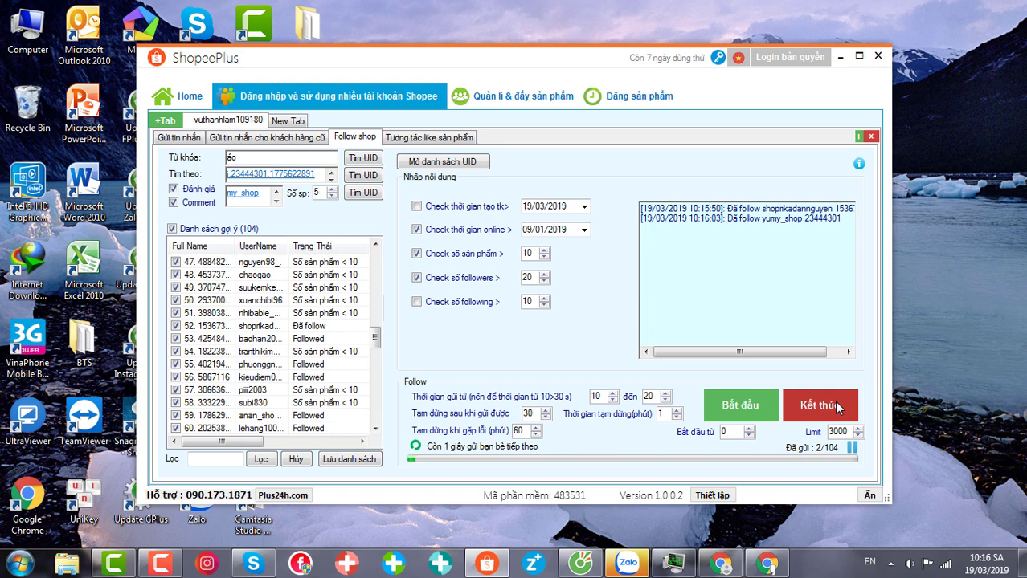
click(831, 405)
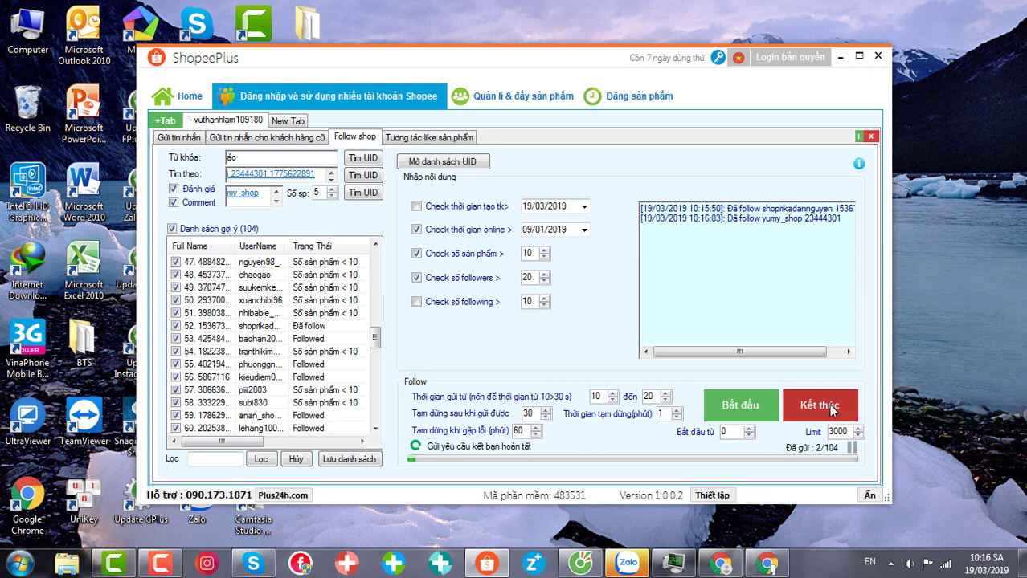